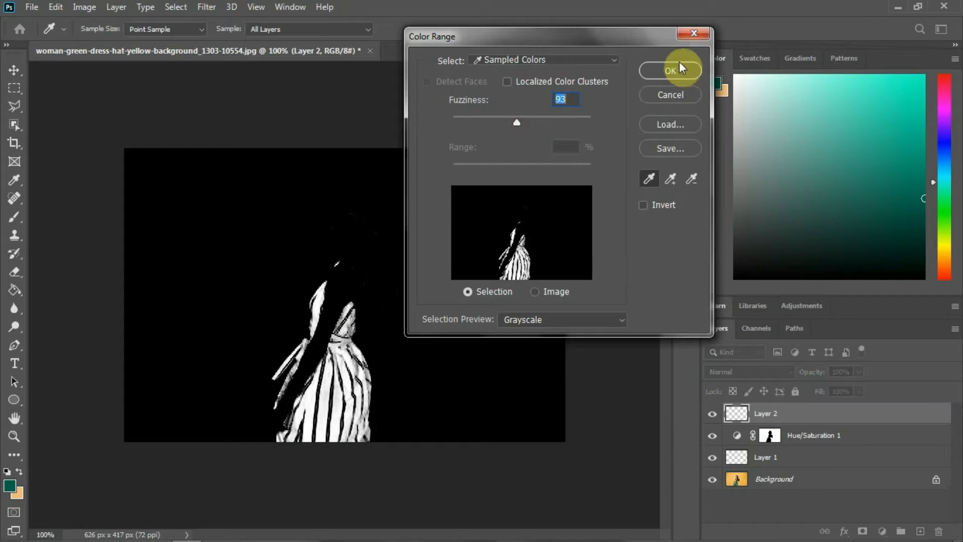
Step: Confirm the Color Range selection of the dress and shift the hue of its Hue/Saturation adjustment strongly toward negative values
left_click(671, 71)
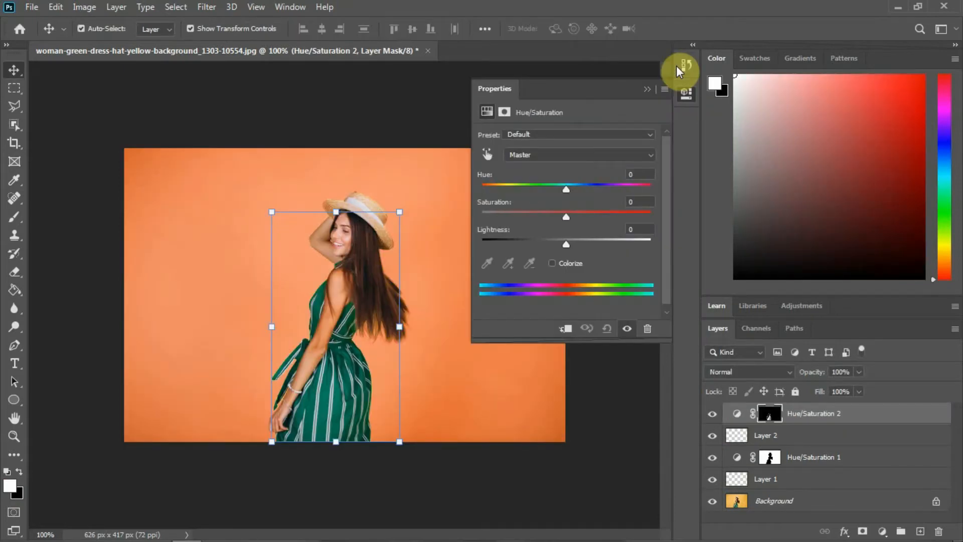
left_click_drag(567, 187, 483, 198)
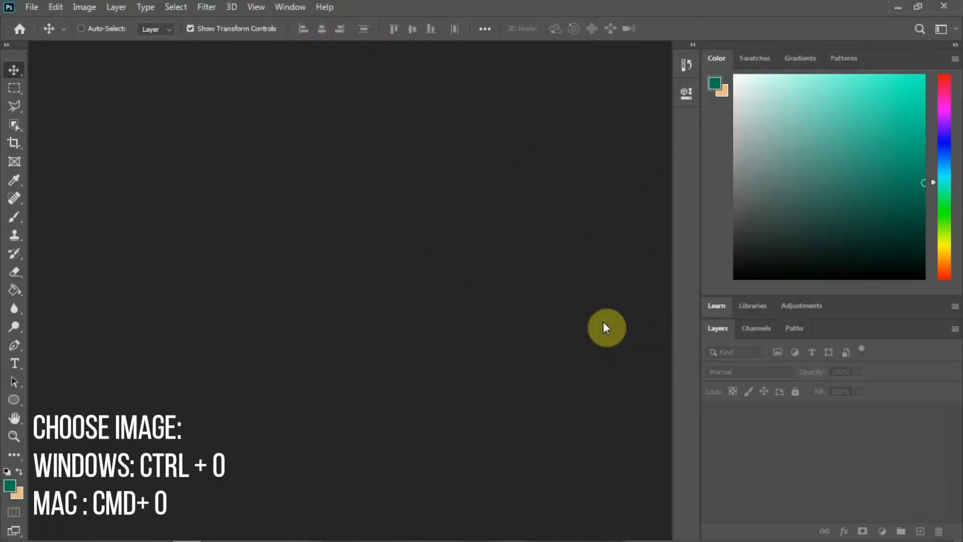
Step: Open the image woman-green-dress-hat-yellow-background_1303-10554.jpg and add a new empty layer above the background
key("ctrl+o")
double_click(193, 154)
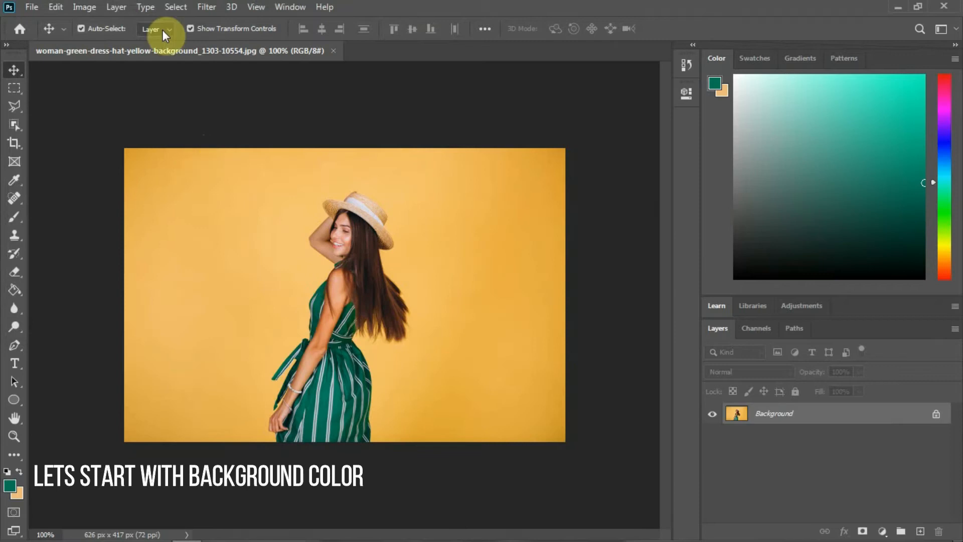
left_click(921, 531)
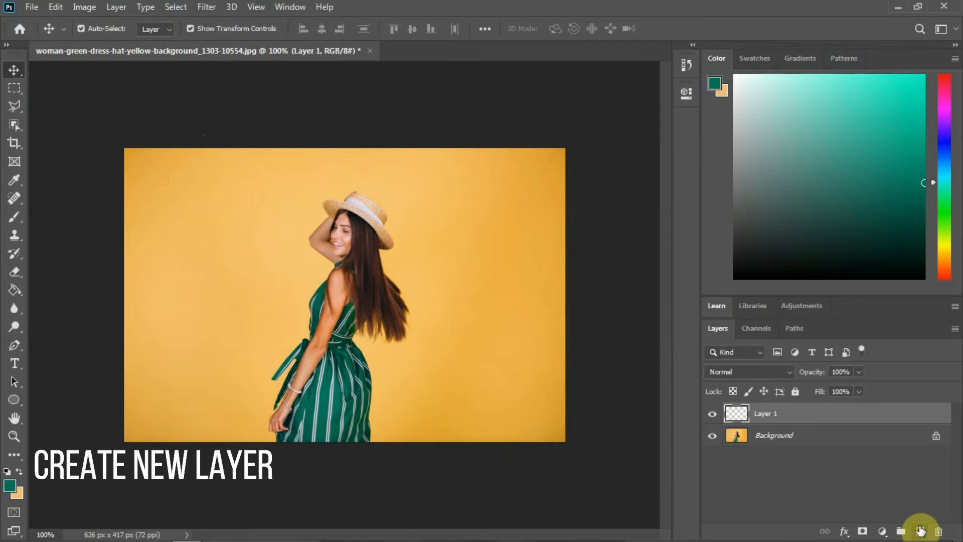
Step: Start a Color Range selection sampled from the yellow backdrop, with fuzziness set to 64
left_click(165, 10)
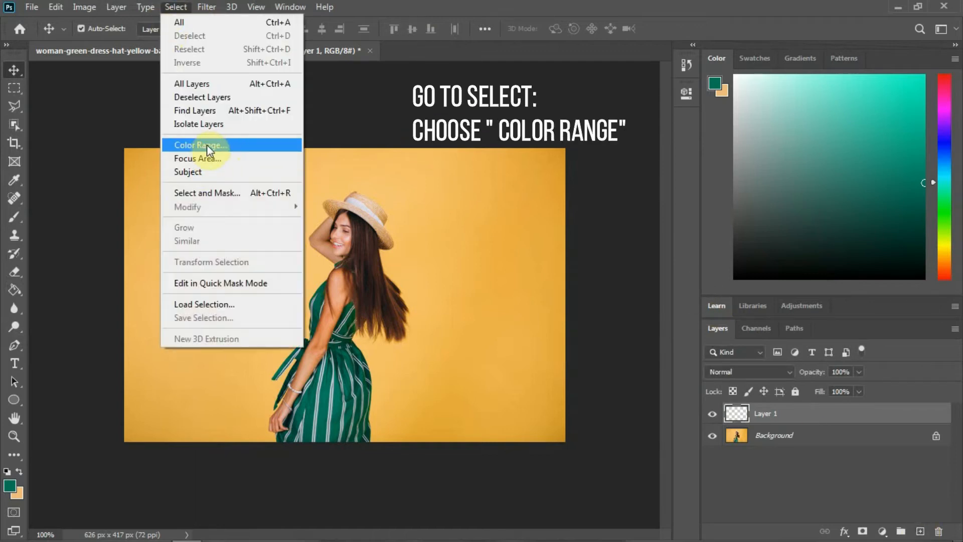
left_click(207, 146)
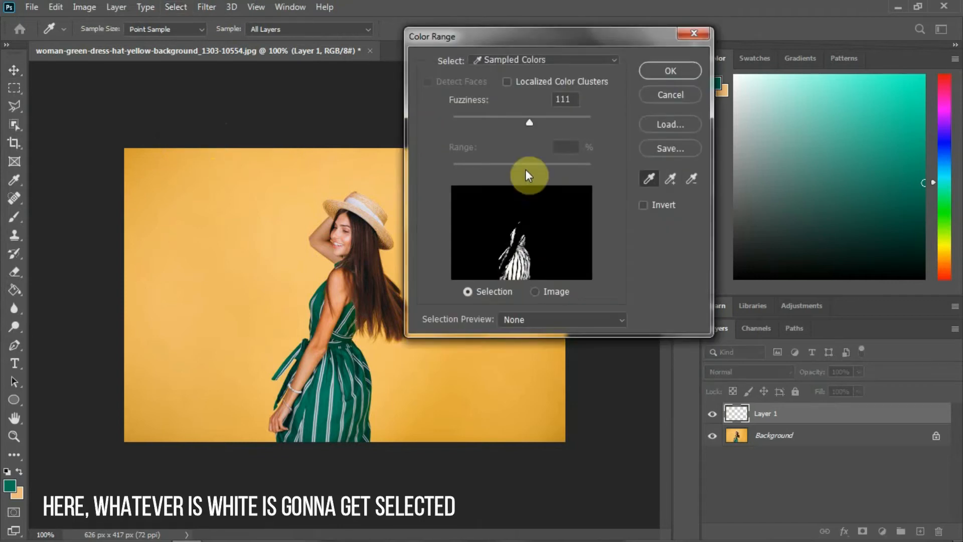
left_click(582, 200)
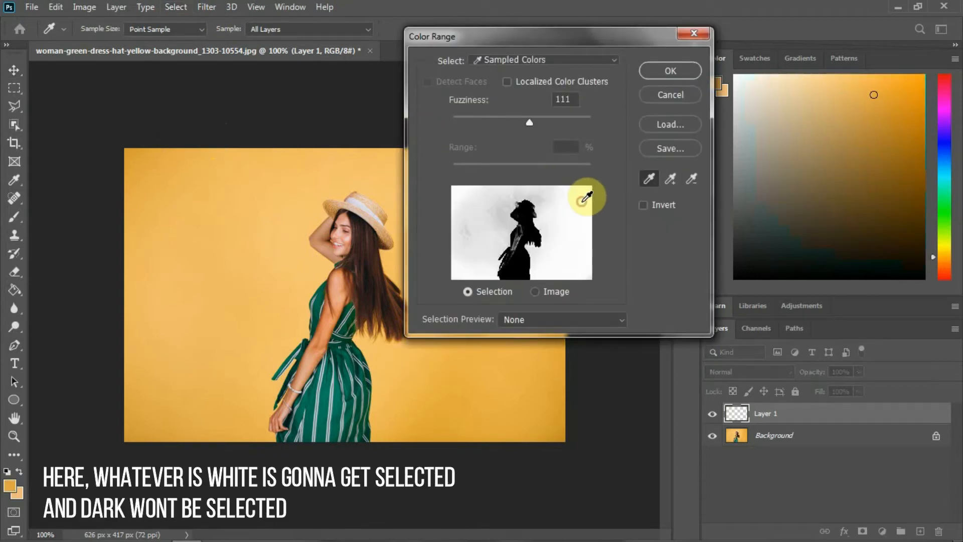
left_click_drag(531, 125, 499, 122)
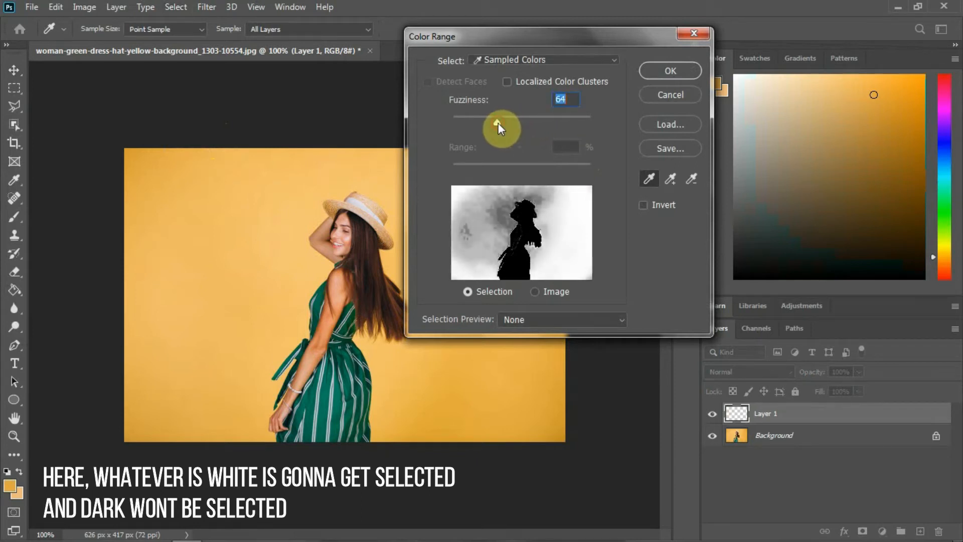
Step: Add more yellow backdrop tones to the Color Range sample and lower the fuzziness to 37
left_click(666, 187)
left_click(485, 207)
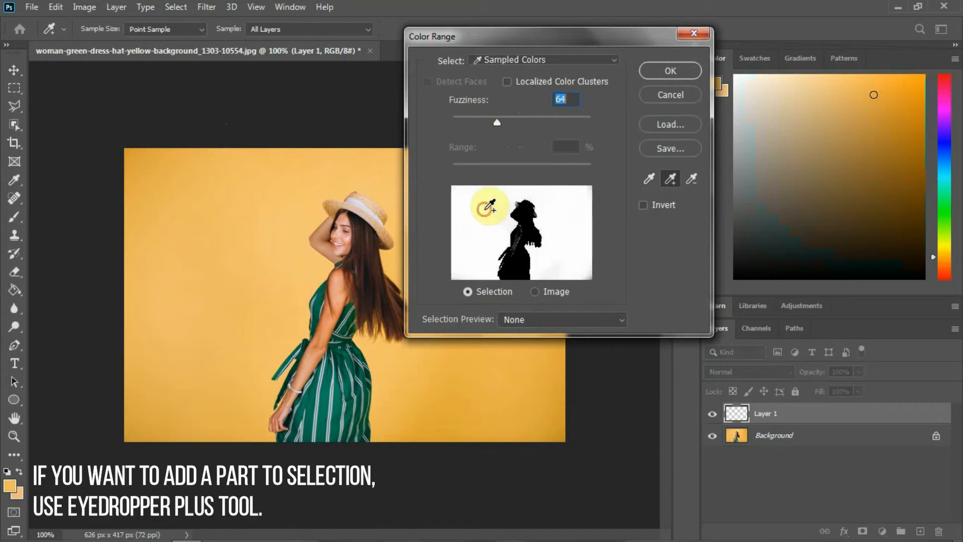
left_click(586, 273)
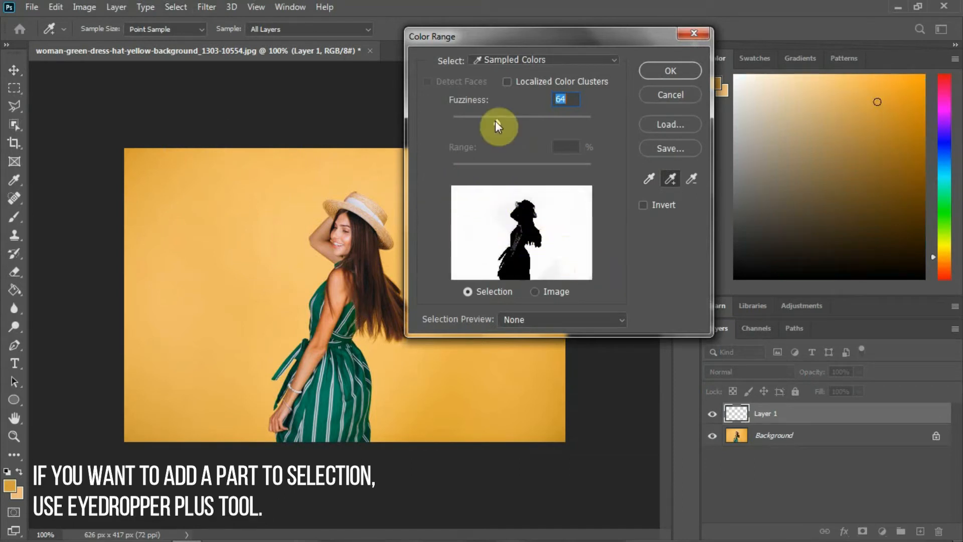
left_click_drag(496, 121, 479, 122)
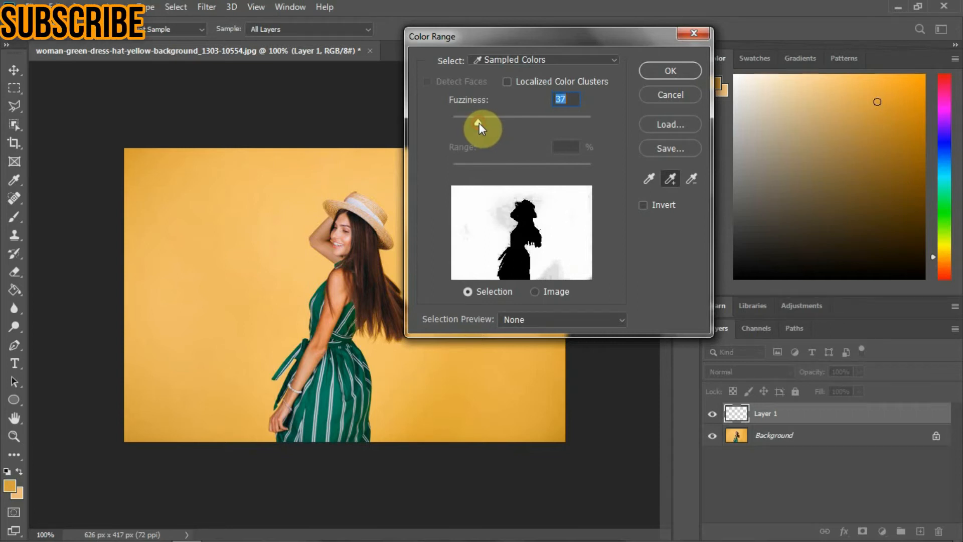
left_click(551, 274)
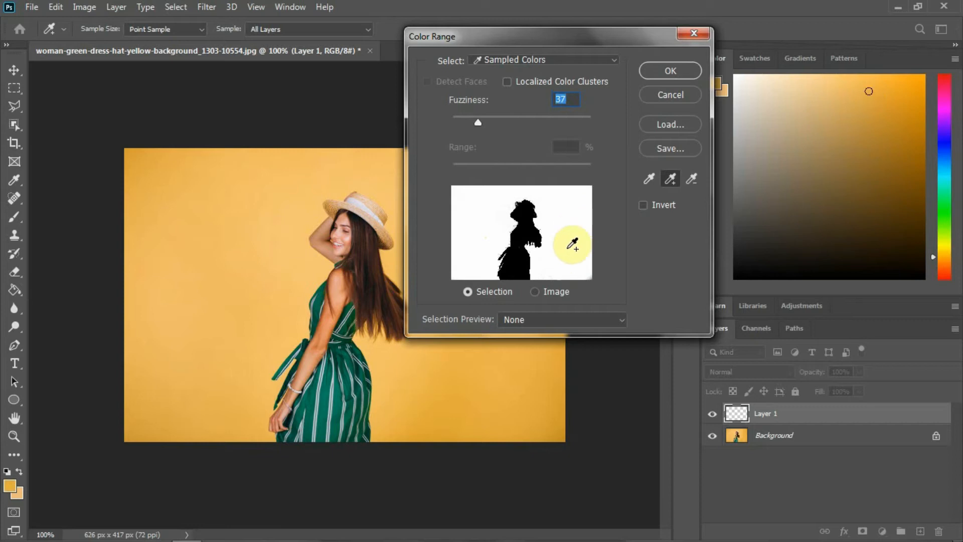
Step: Set the selection preview to Grayscale, add the backdrop tones around the woman's outline to the sample, and confirm the selection
left_click(525, 324)
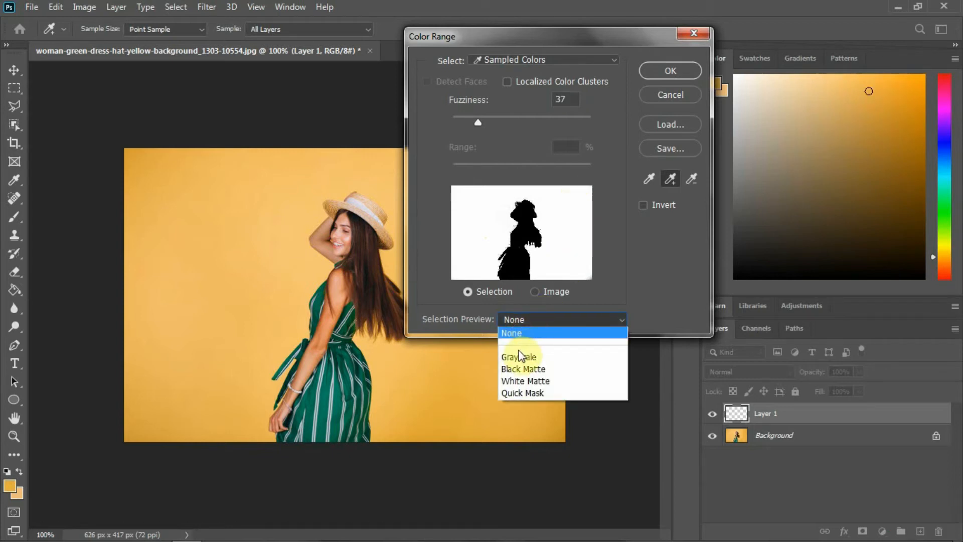
left_click(518, 357)
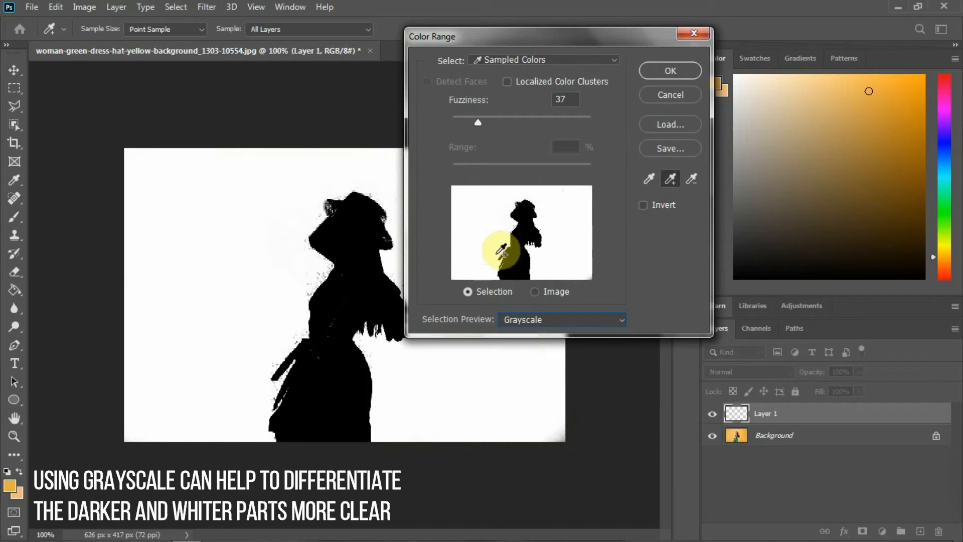
left_click(509, 240)
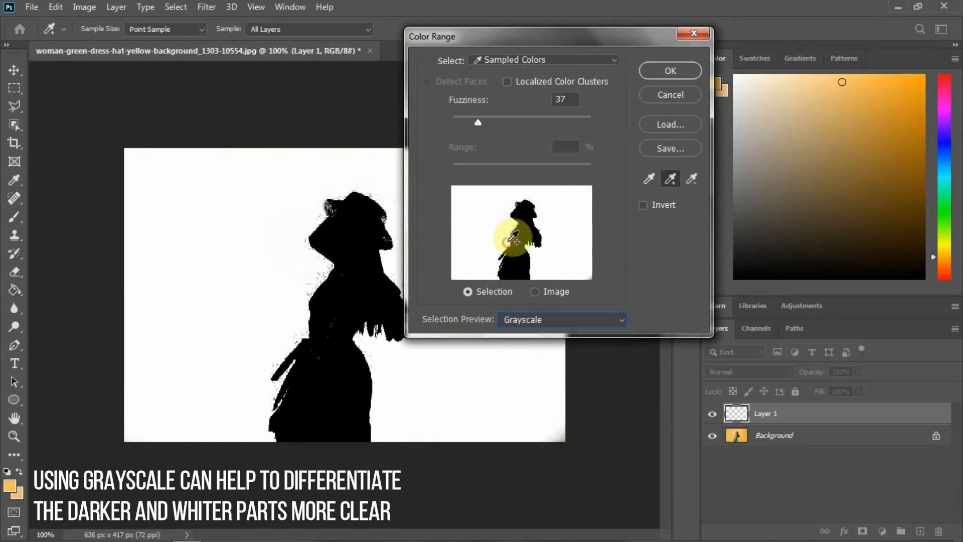
left_click(513, 229)
left_click(514, 229)
left_click(512, 229)
left_click(511, 231)
left_click(512, 230)
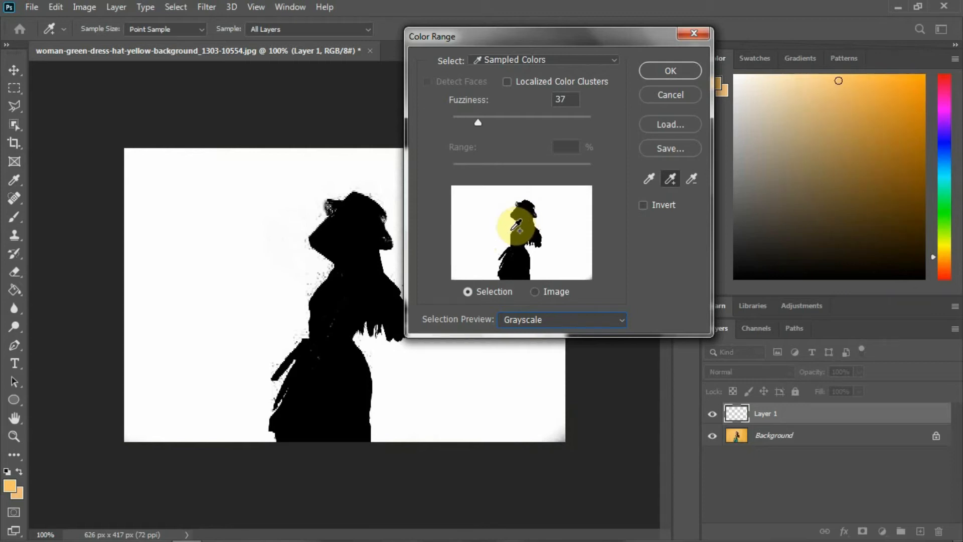
left_click(508, 231)
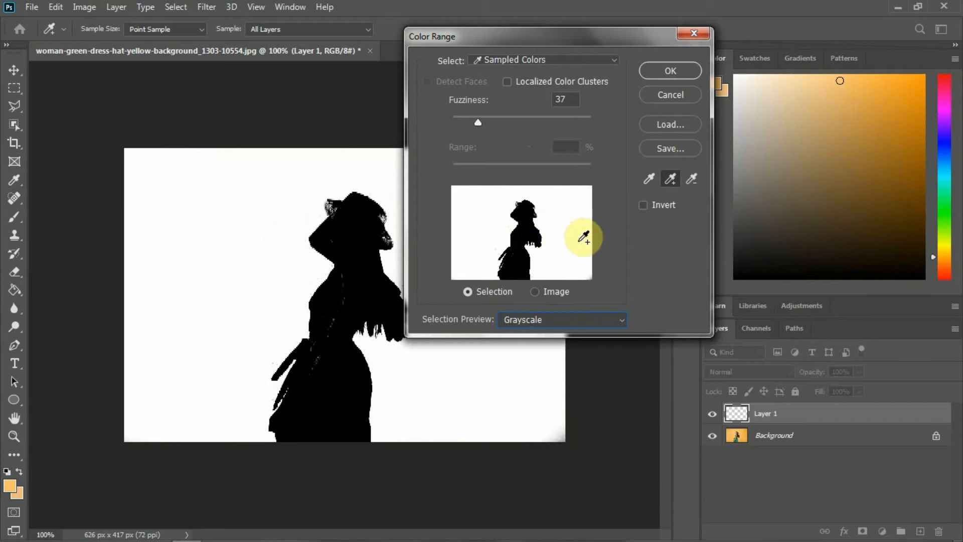
left_click(672, 73)
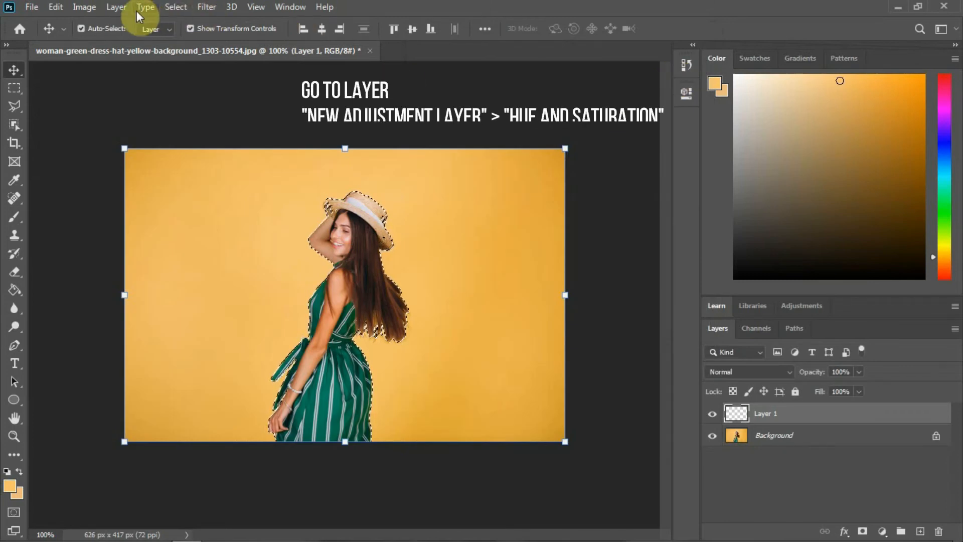
Step: Add a Hue/Saturation adjustment layer for the selected backdrop and set its hue to -27
left_click(107, 13)
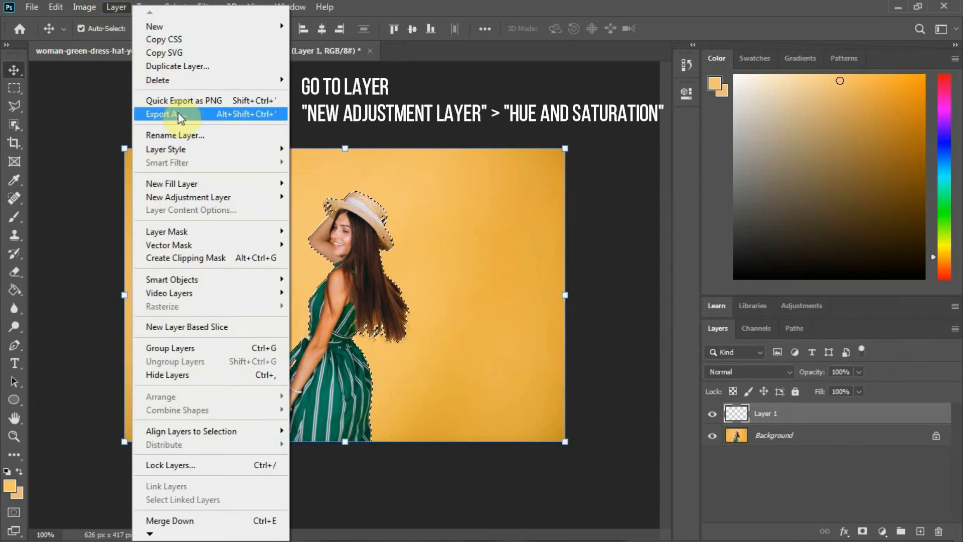
mouse_move(206, 198)
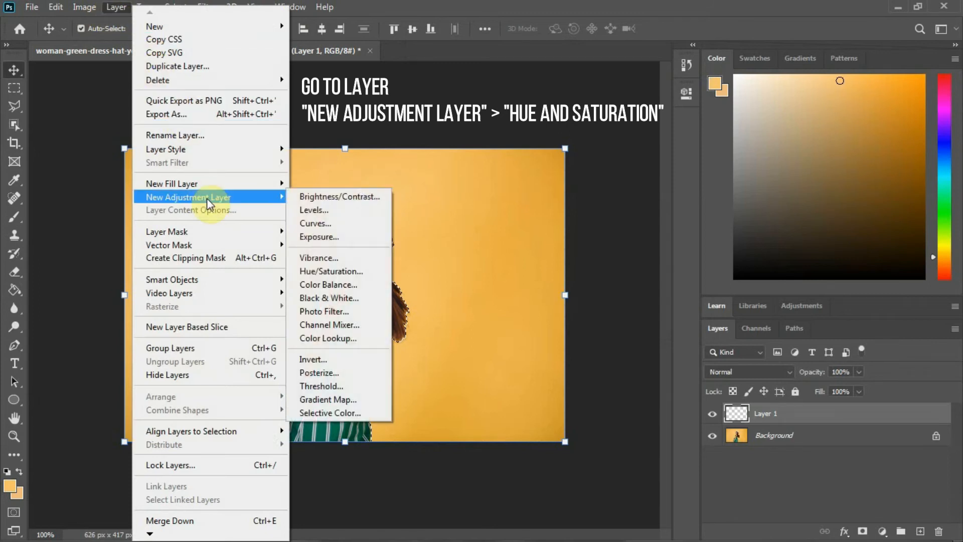
left_click(305, 270)
left_click(599, 160)
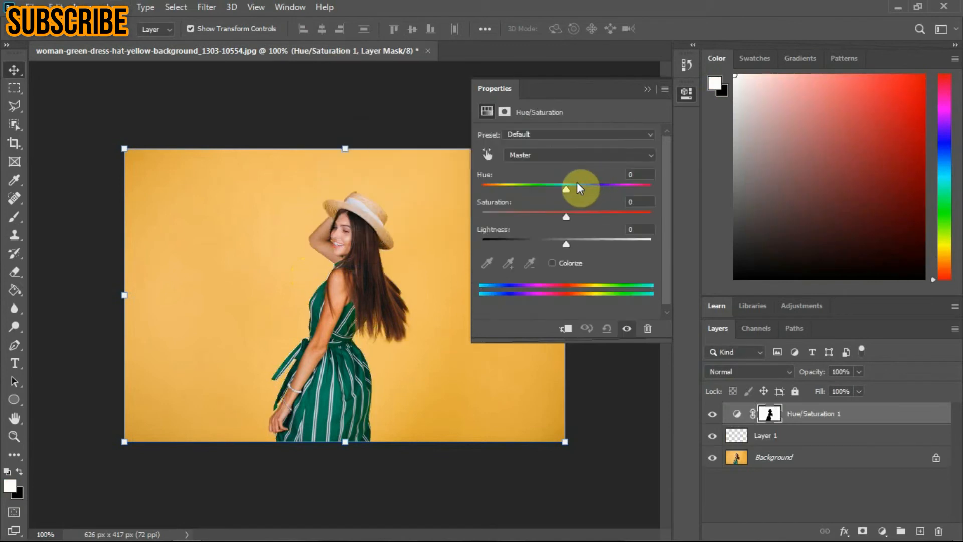
left_click_drag(567, 188, 555, 188)
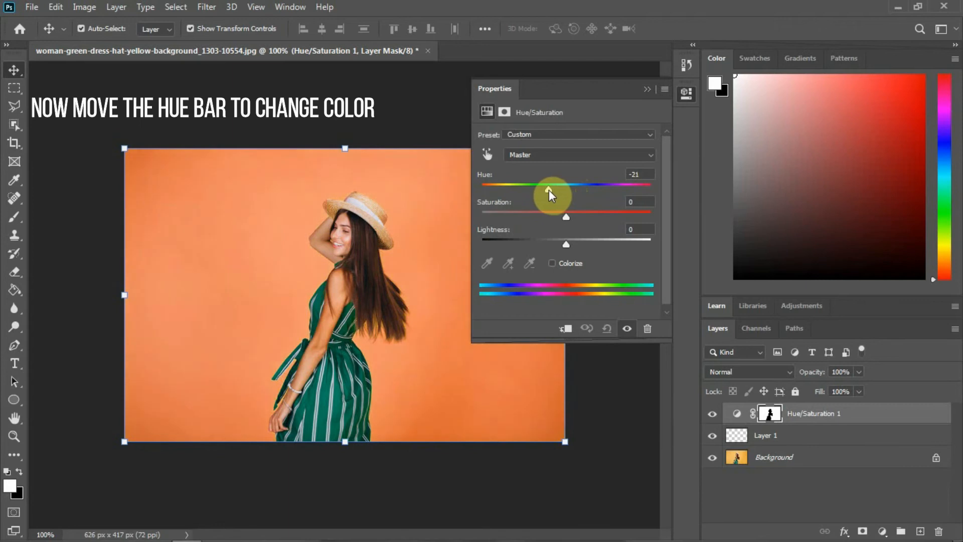
left_click_drag(547, 191, 546, 191)
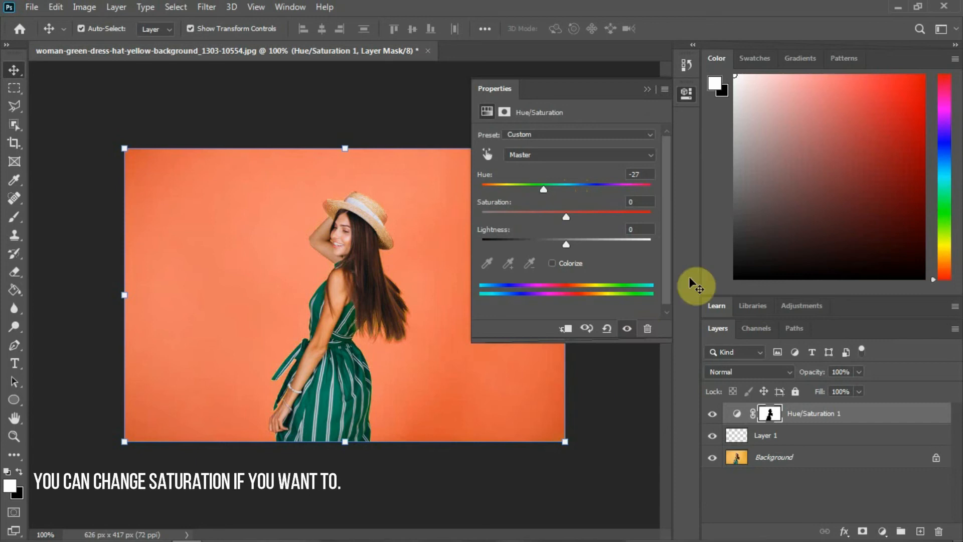
left_click(685, 92)
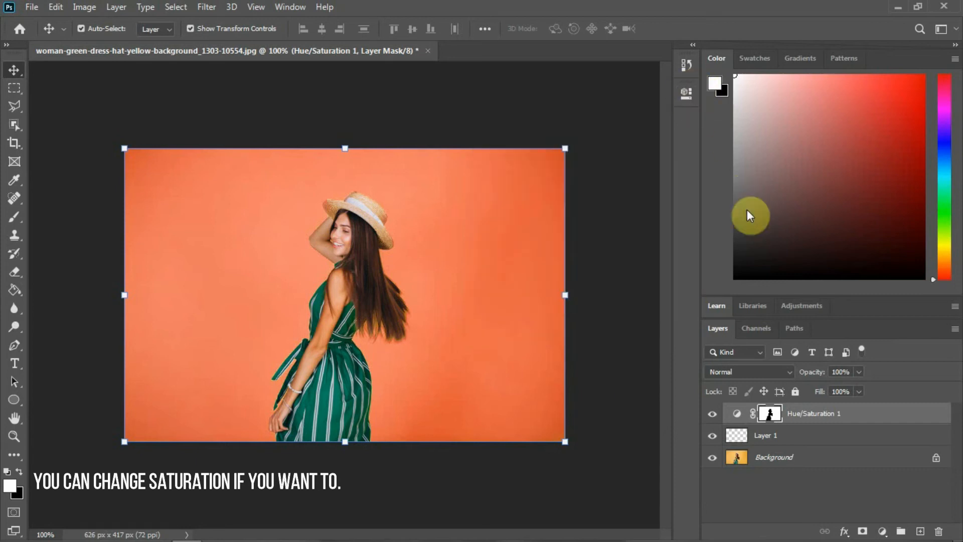
Step: Add a new empty layer on top and start a Color Range selection sampled from the green dress
left_click(921, 530)
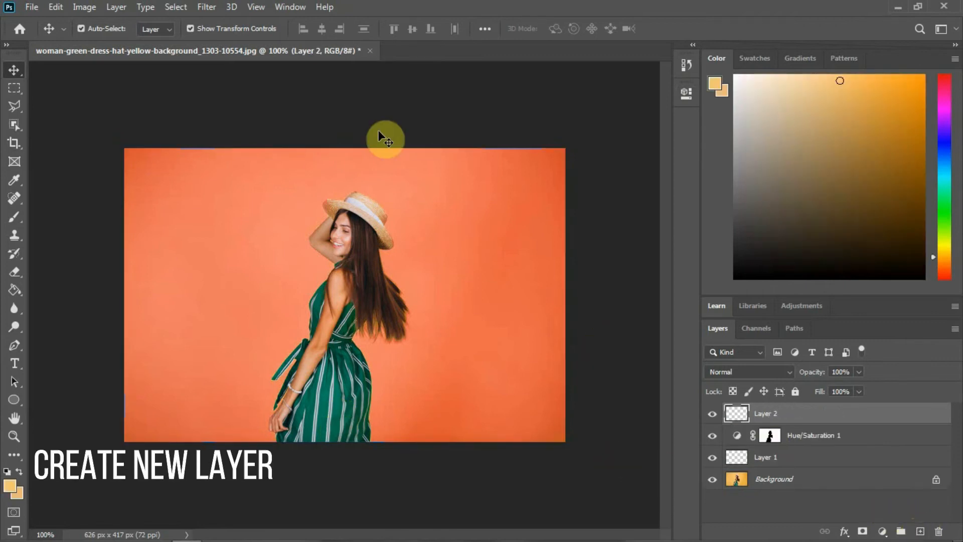
left_click(173, 7)
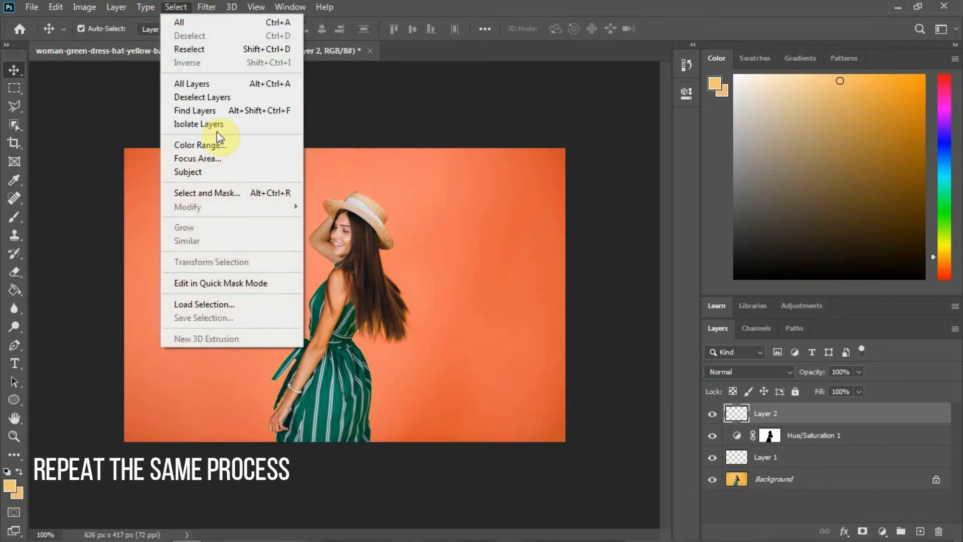
left_click(216, 145)
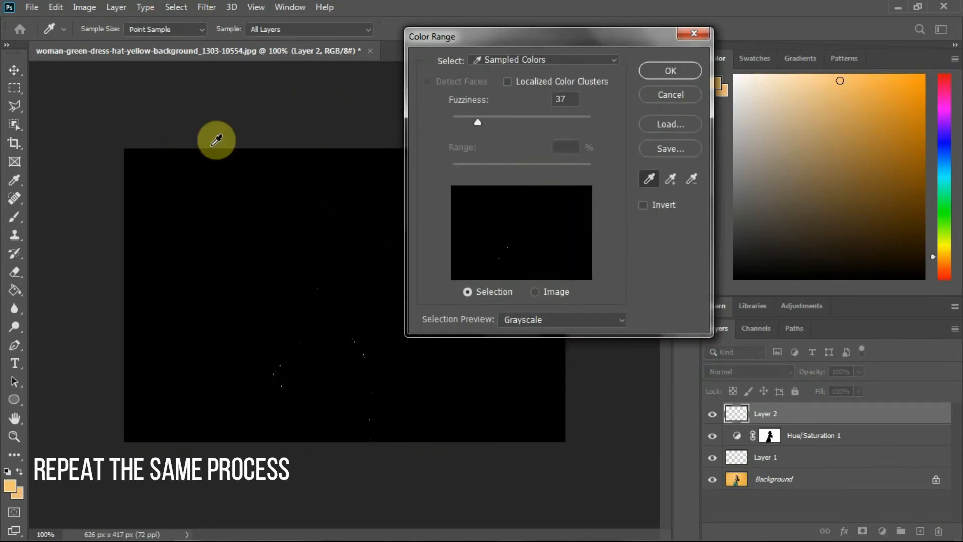
left_click(511, 261)
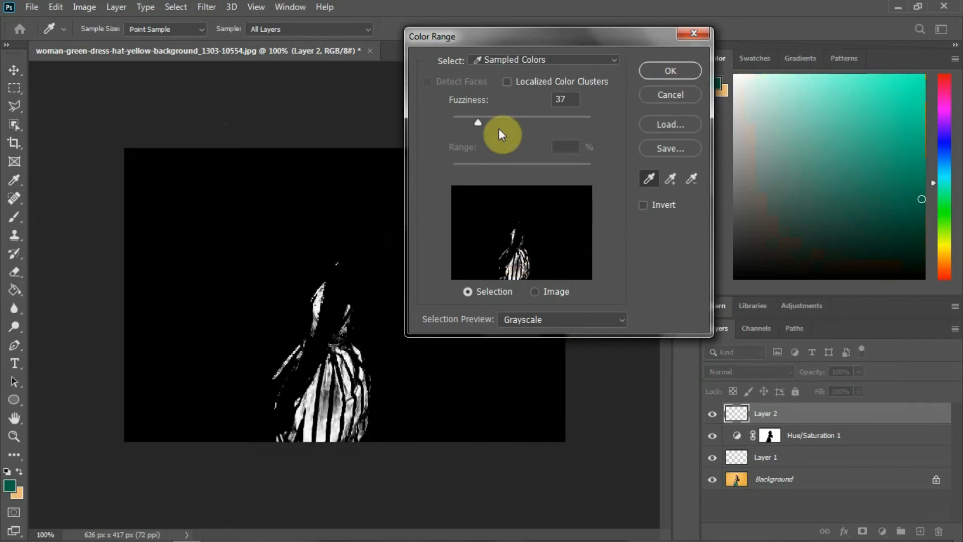
Step: Resample the dress green, set the fuzziness to 111, and confirm the Color Range selection
left_click_drag(477, 120, 516, 122)
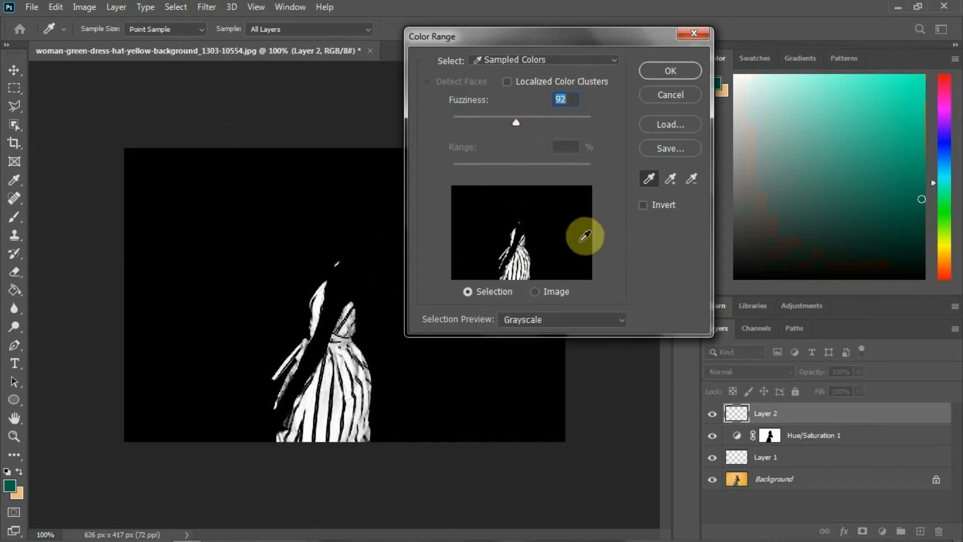
left_click(516, 264)
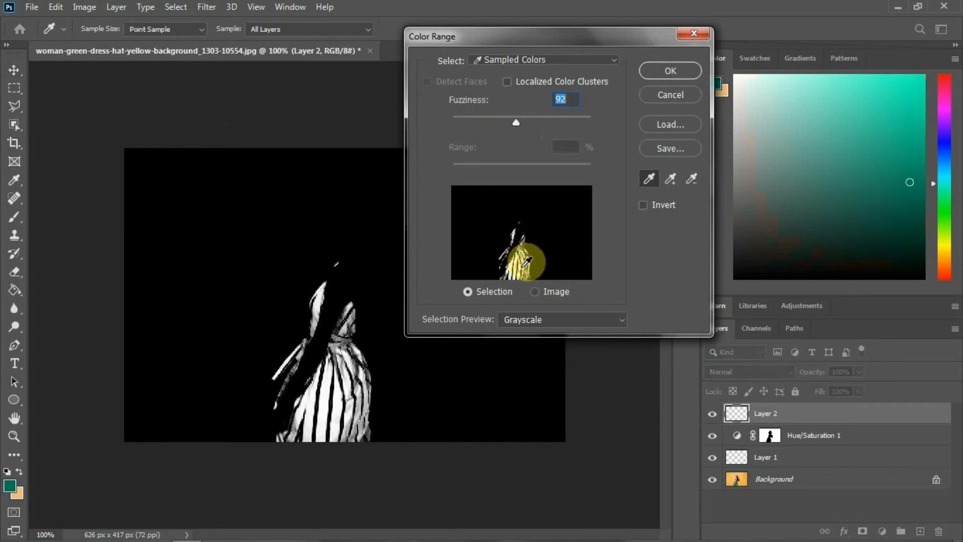
left_click_drag(510, 122, 530, 122)
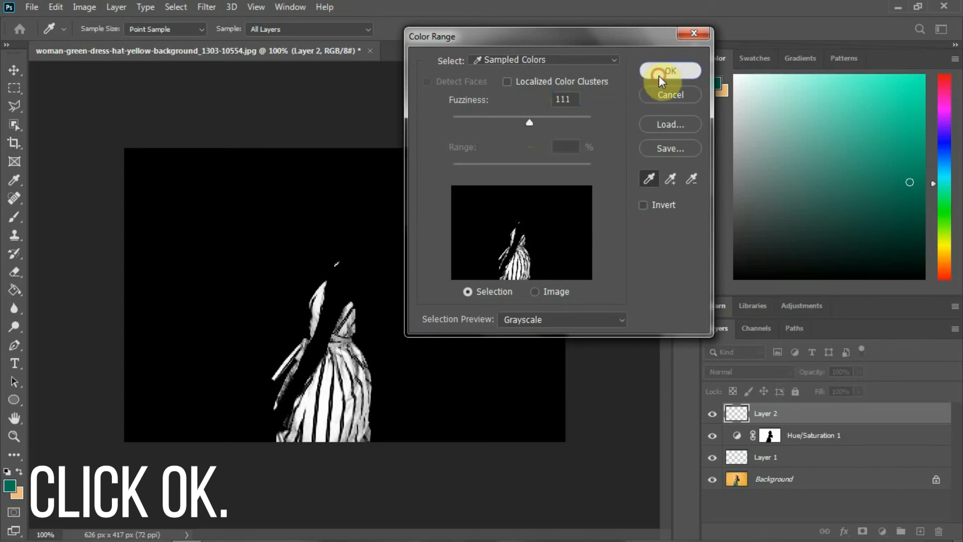
left_click(658, 74)
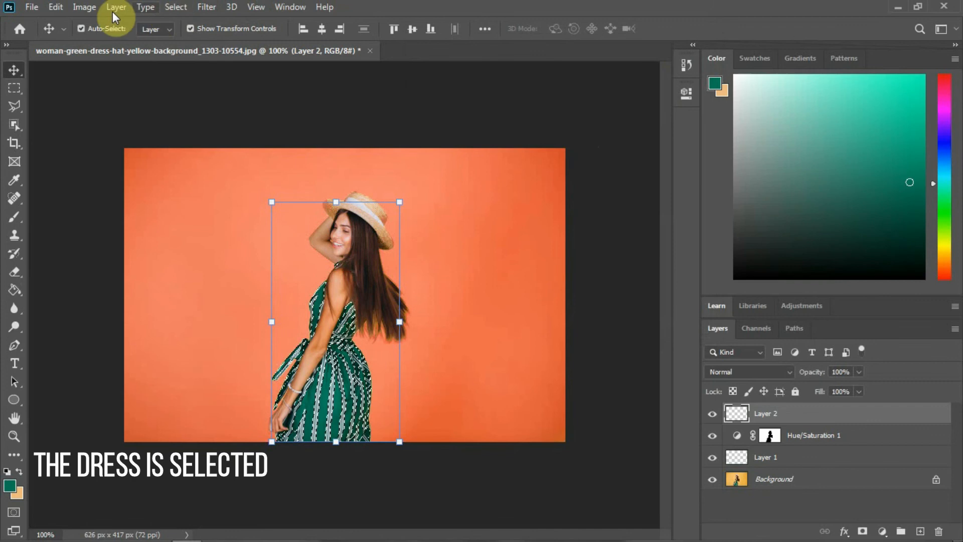
Step: Add a Hue/Saturation adjustment layer for the selected green dress and set its hue to -164
left_click(85, 10)
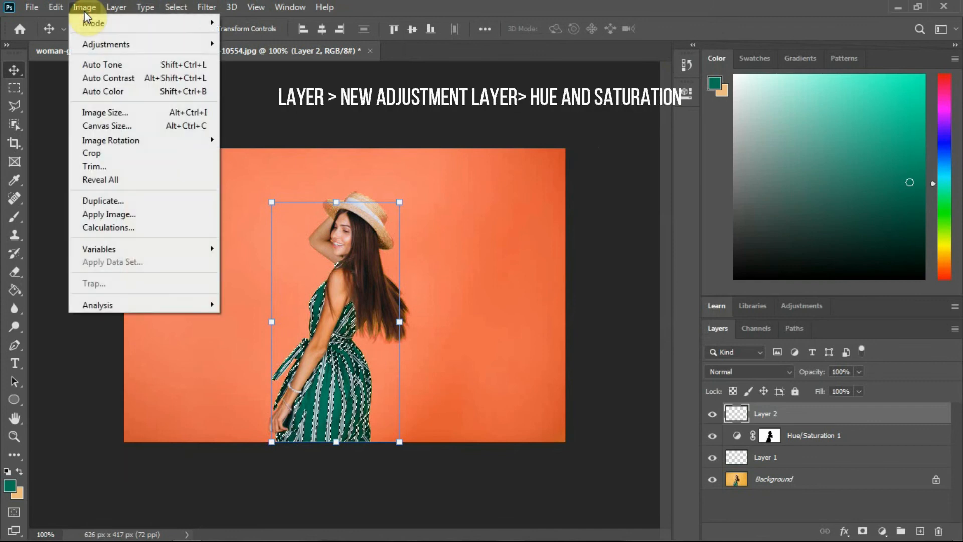
mouse_move(107, 8)
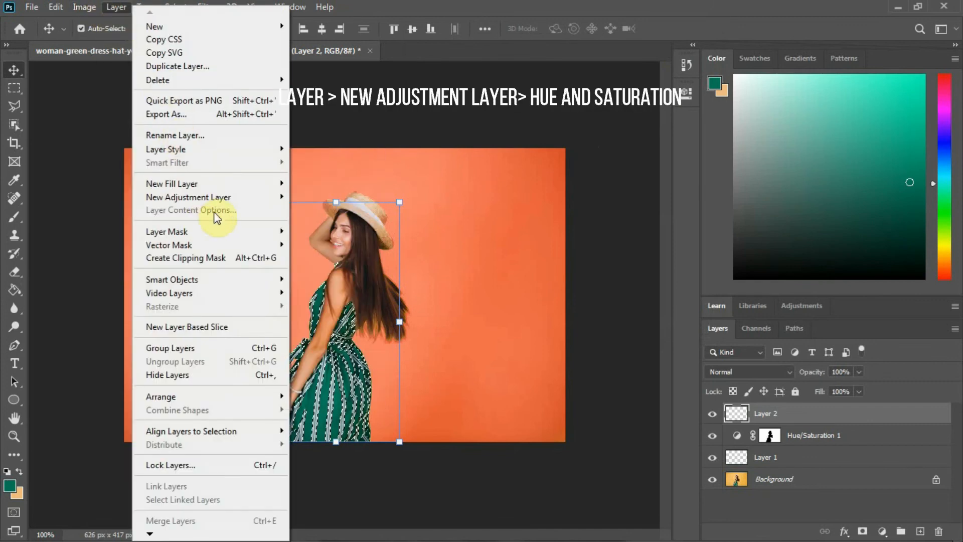
mouse_move(265, 201)
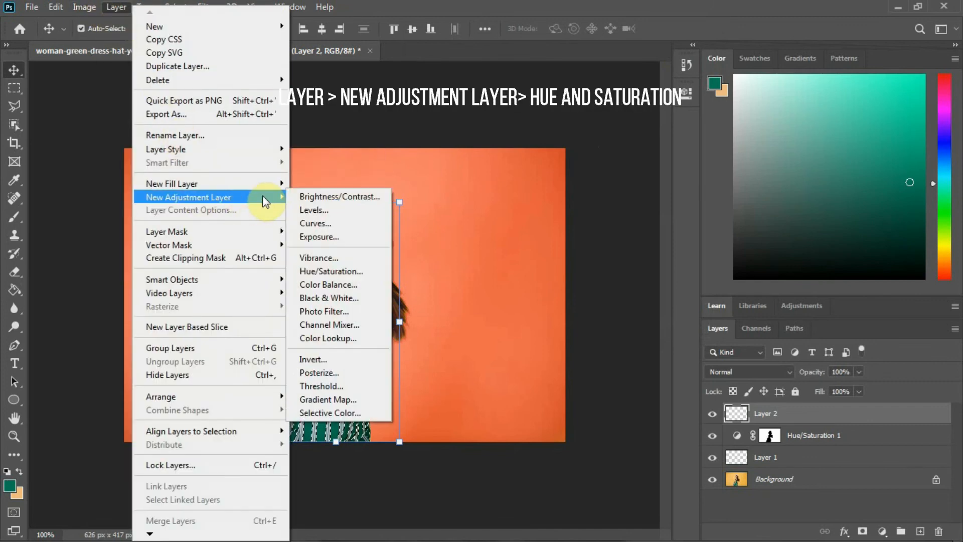
left_click(333, 270)
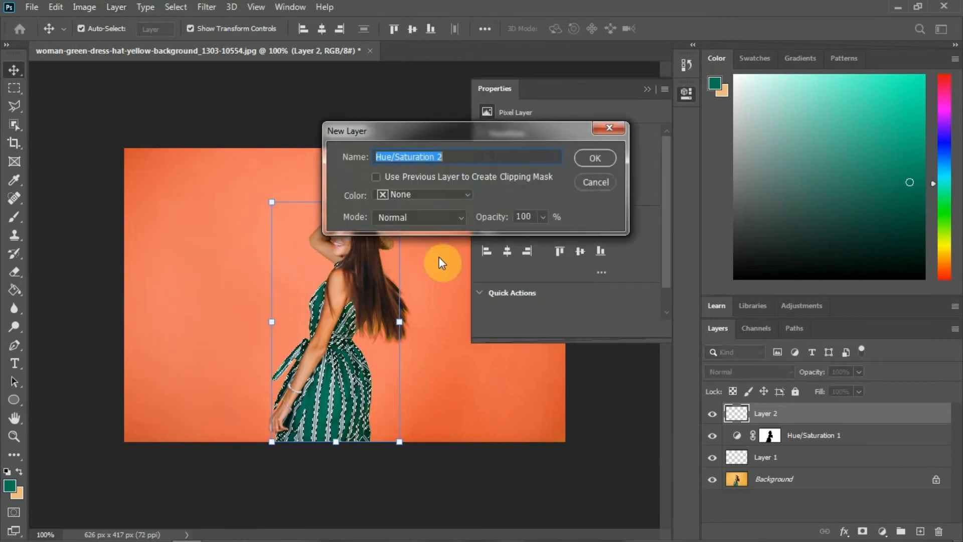
left_click(607, 158)
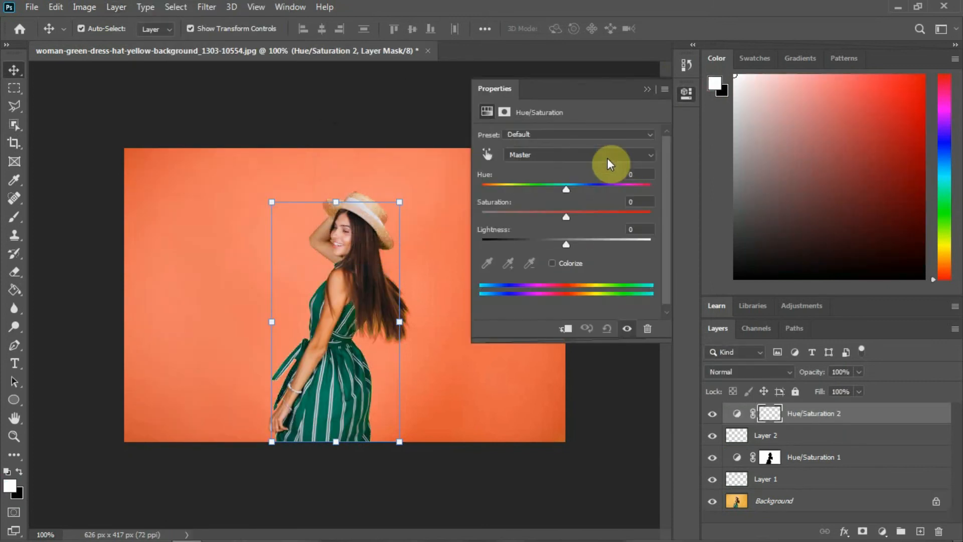
left_click_drag(567, 191, 487, 196)
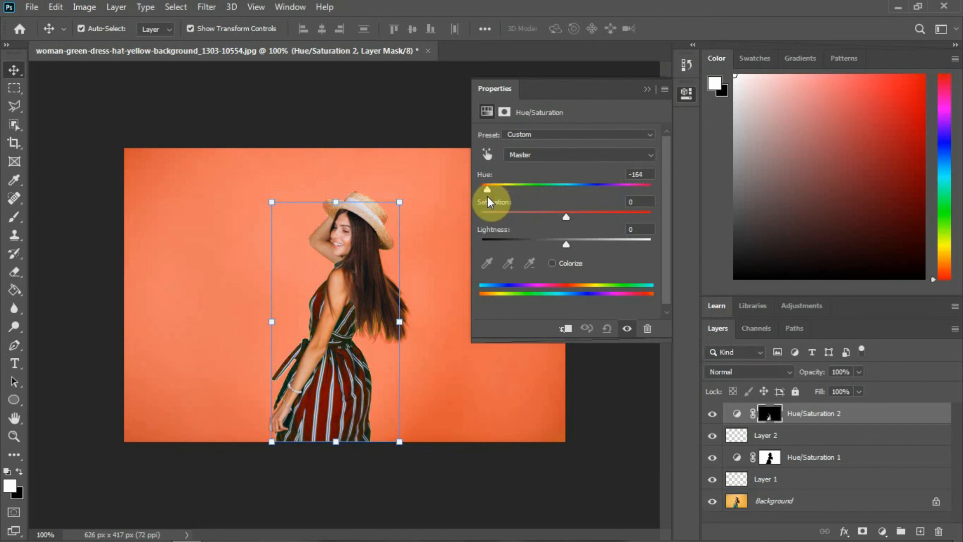
left_click(681, 98)
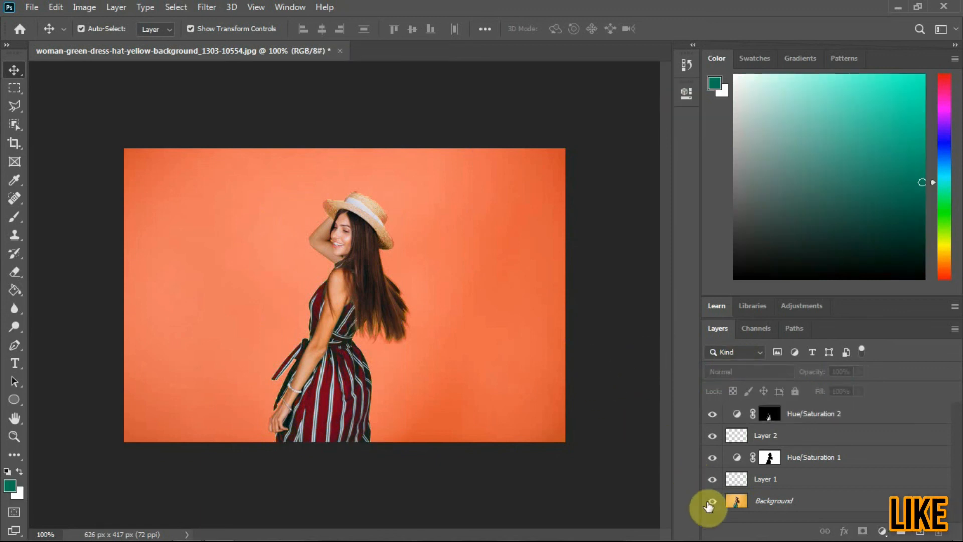
Step: Compare the original and recolored photo by hiding the Hue/Saturation 1 and Hue/Saturation 2 layers and showing both again
left_click(712, 458)
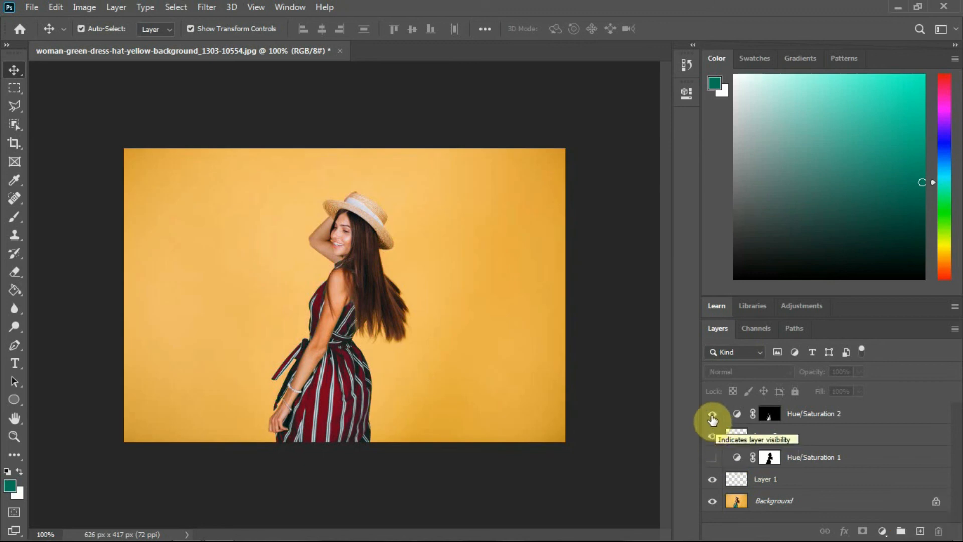
left_click(712, 415)
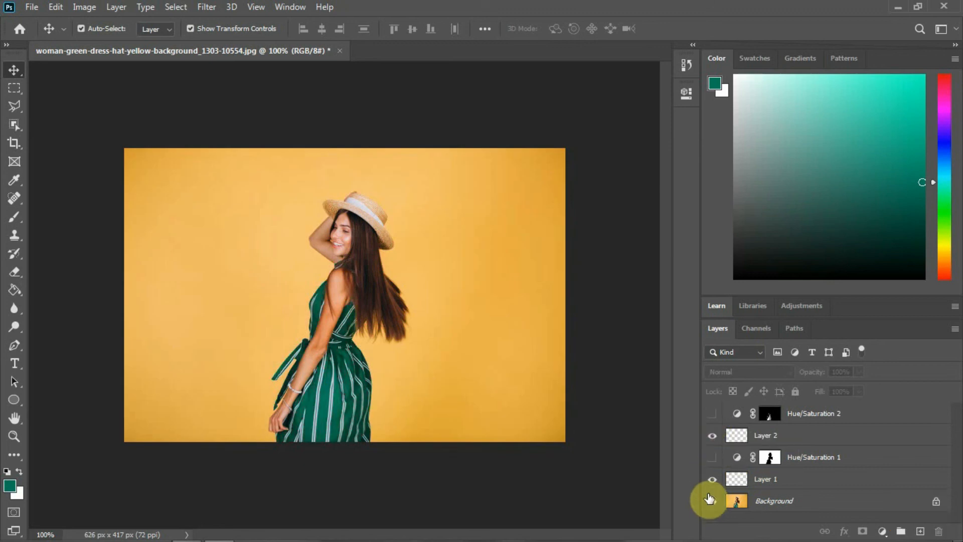
left_click(712, 457)
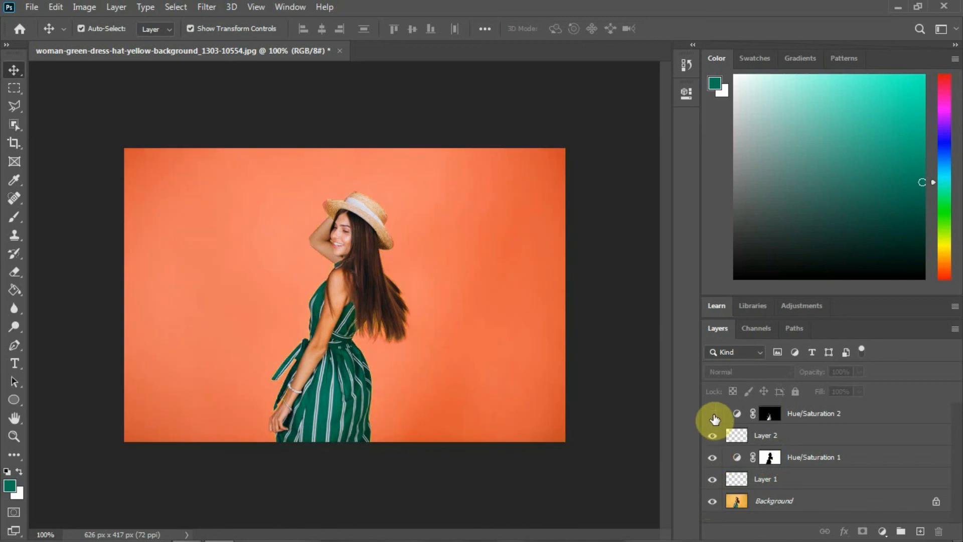
left_click(713, 414)
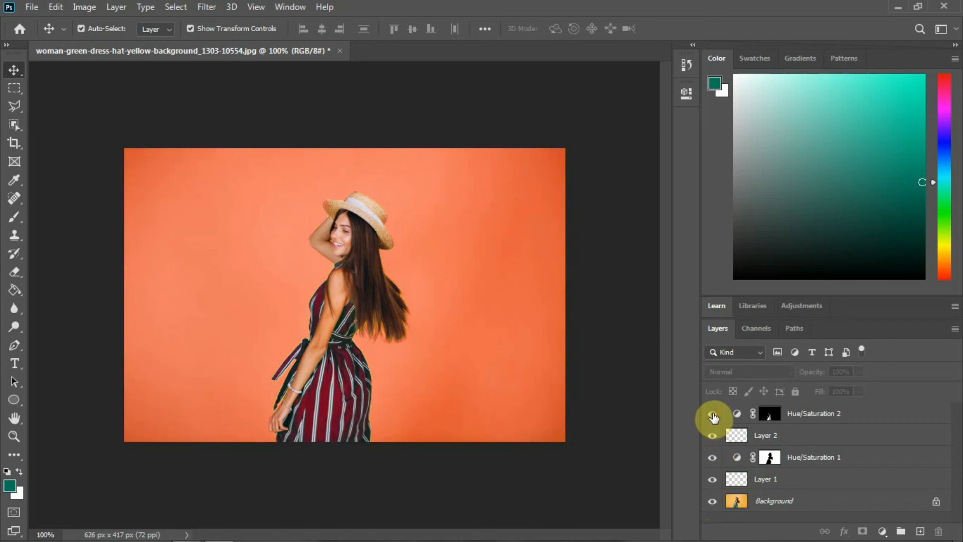